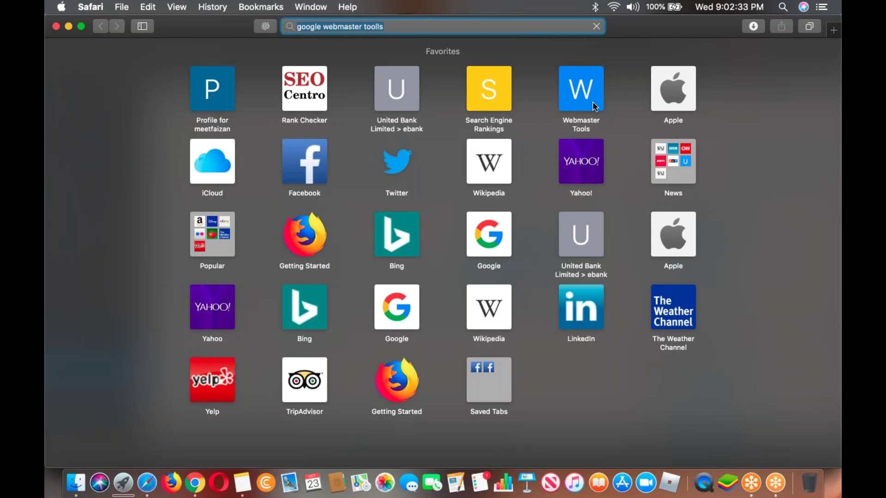
Search the web for google webmaster tools, open Google Search Console and start adding a new property.
key(Return)
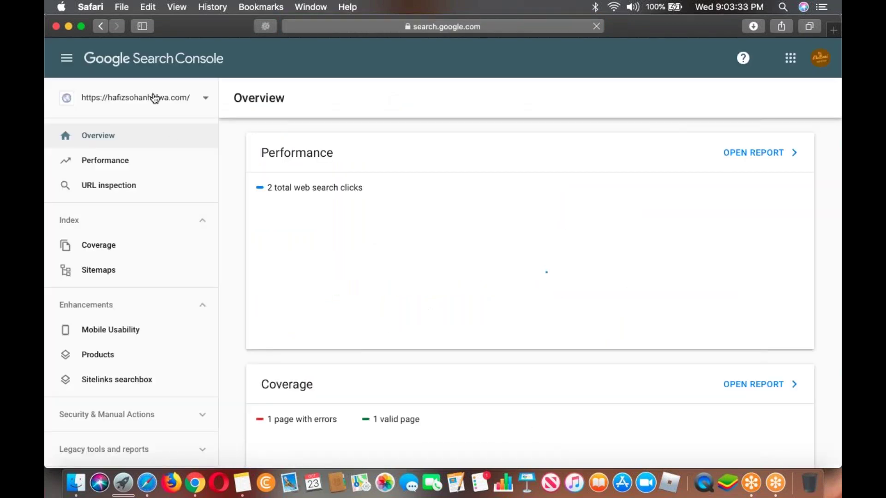
click(155, 98)
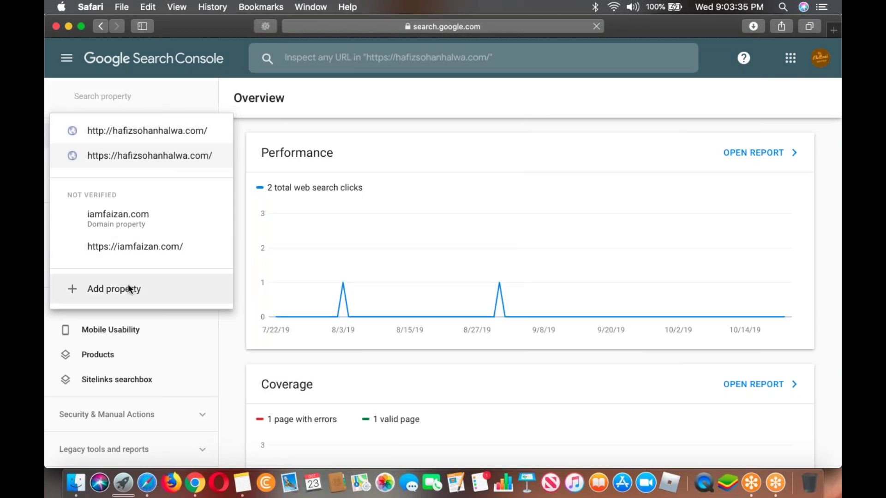
click(139, 283)
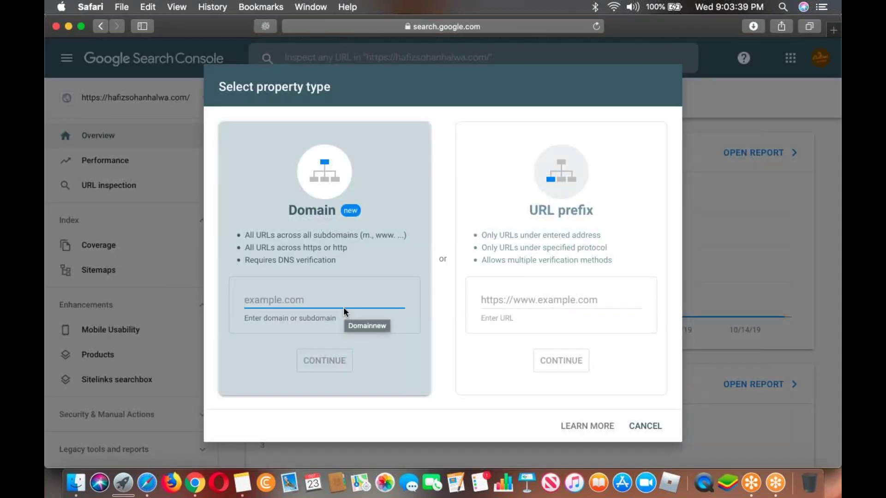
Try to add trymini.com as a Domain property, then return to the property type choice to use a URL prefix instead.
text(try mini.com)
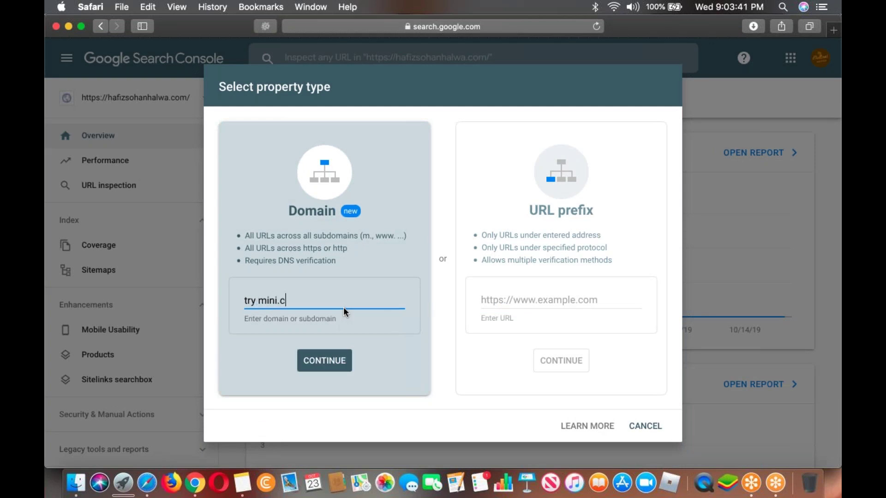
click(256, 301)
key(BackSpace)
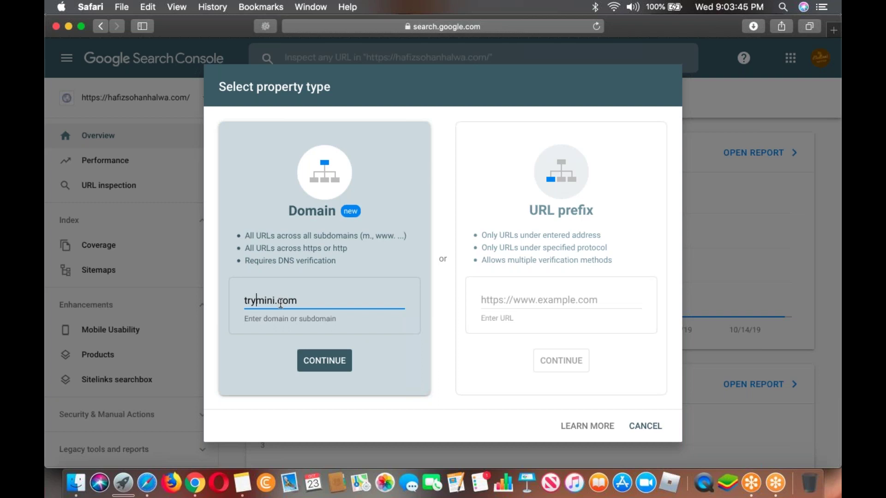
click(327, 369)
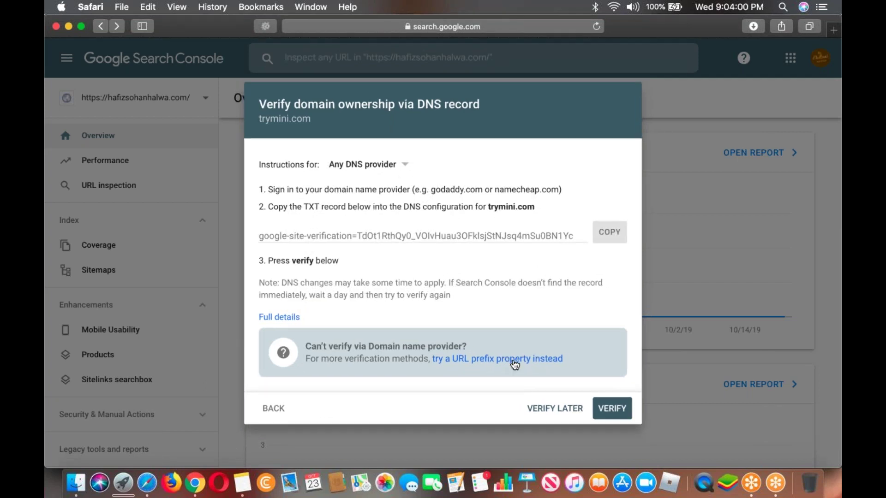
click(514, 364)
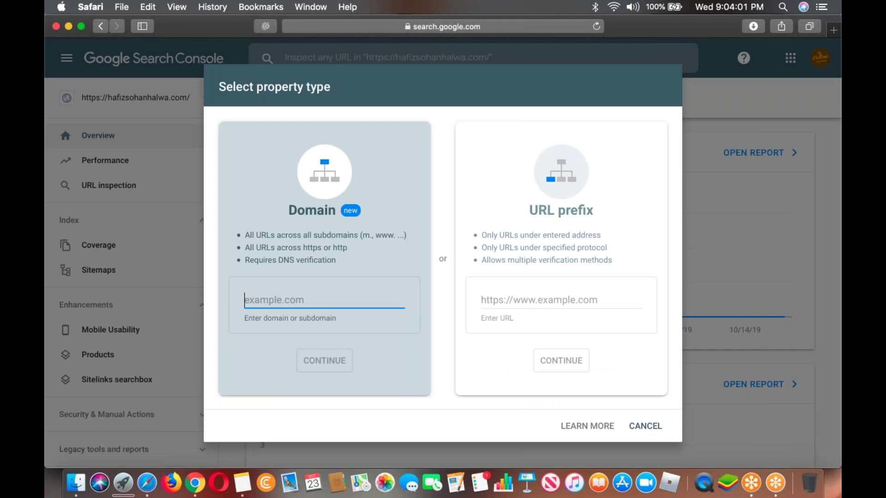
click(560, 300)
text(trymini.com)
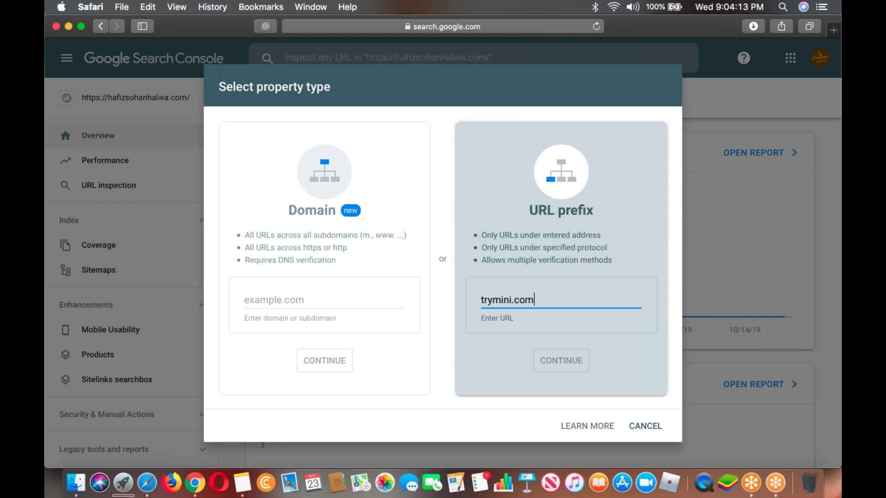
click(481, 301)
text(h)
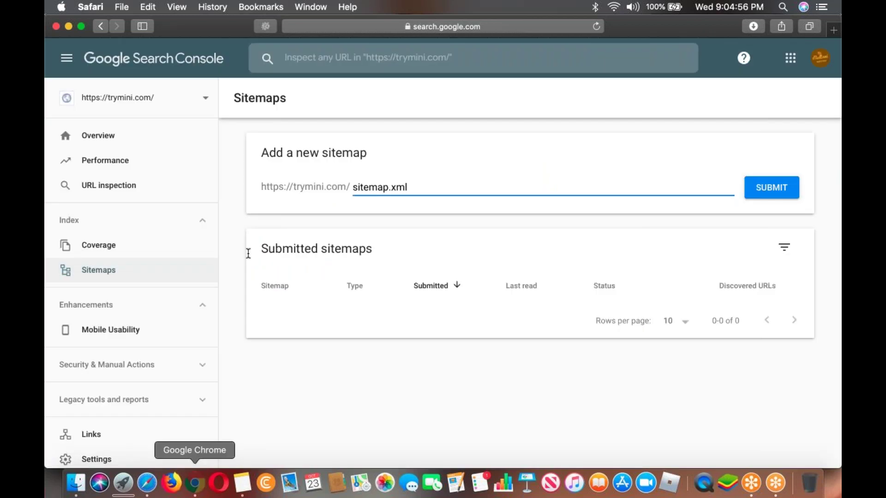
Switch to Chrome and copy the sitemap index file's link address from the XML-Sitemap settings in WordPress.
click(194, 483)
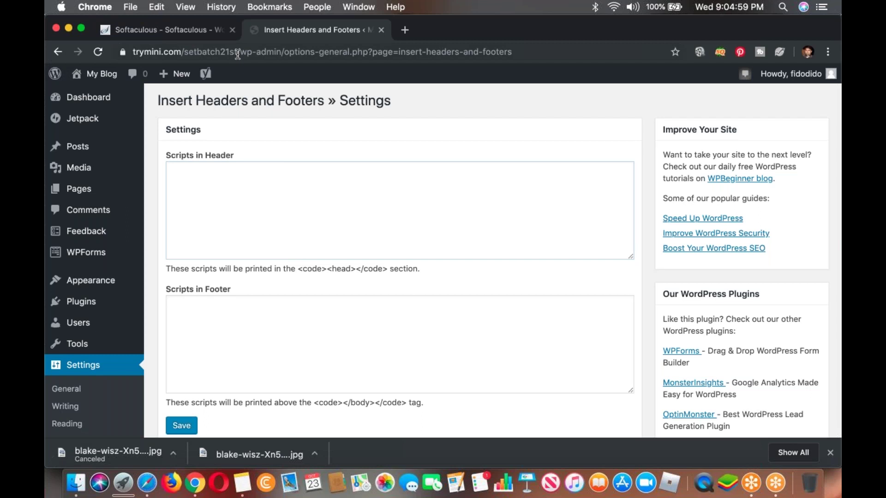
click(263, 55)
key(alt+shift+Right)
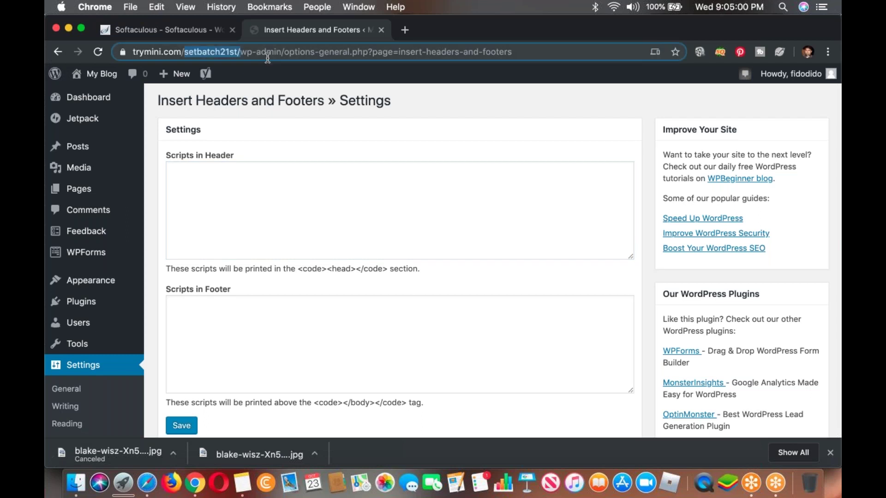
key(super+shift+Right)
mouse_move(80, 302)
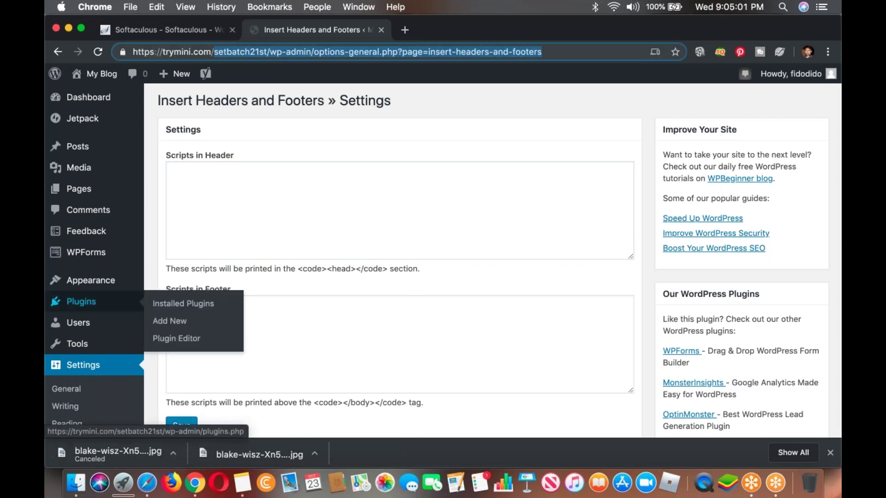
scroll(93, 277, down, 5)
click(77, 326)
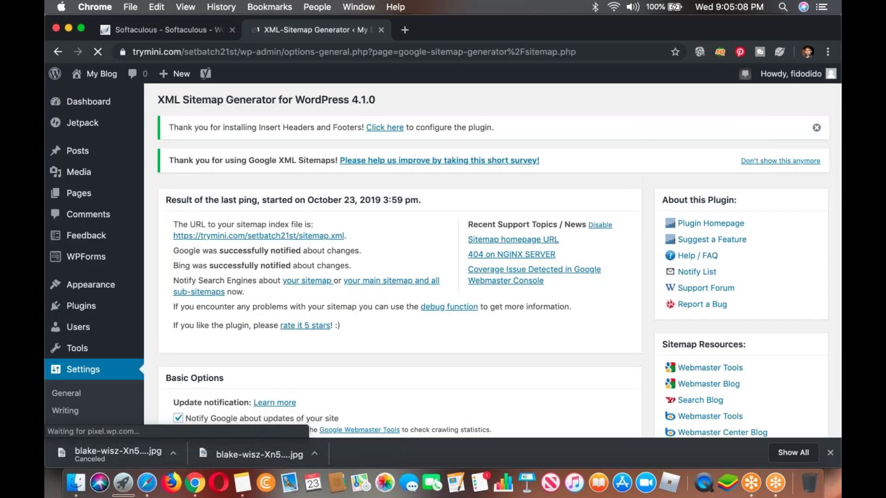
right_click(302, 235)
click(353, 309)
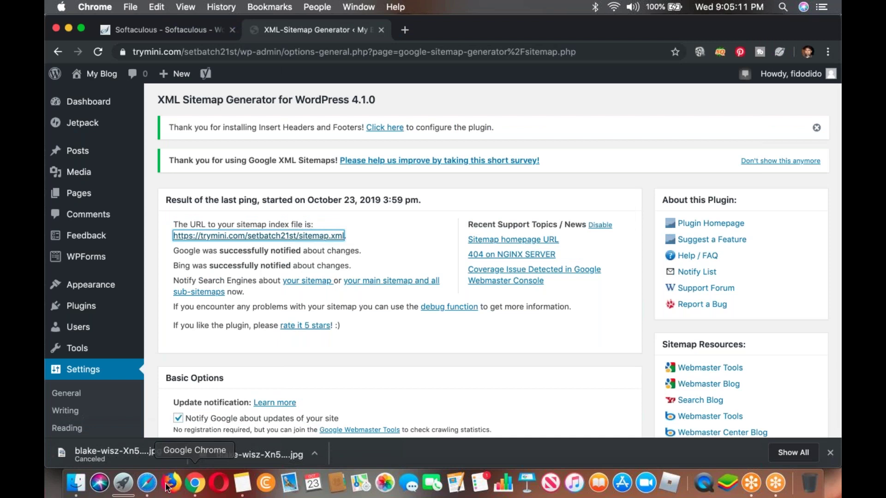
click(147, 483)
key(super+a)
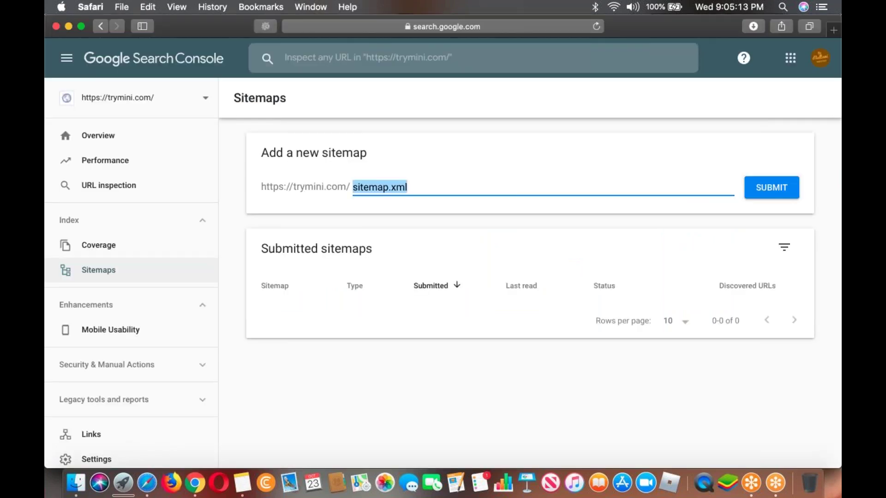
text(https://trymini.com/setbatch21st/sitemap.xml)
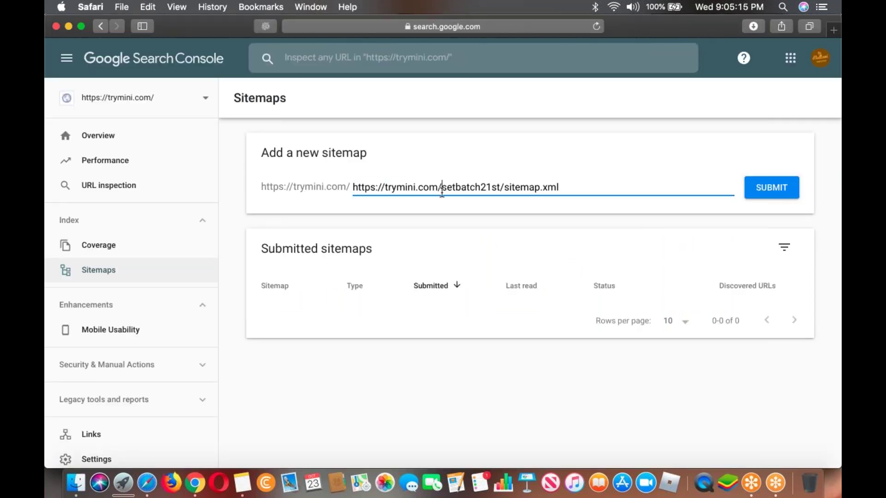
Remove the domain part from the new sitemap entry, leaving setbatch21st/sitemap.xml, and submit the sitemap.
key(BackSpace)
key(BackSpace)
key(BackSpace)
key(BackSpace)
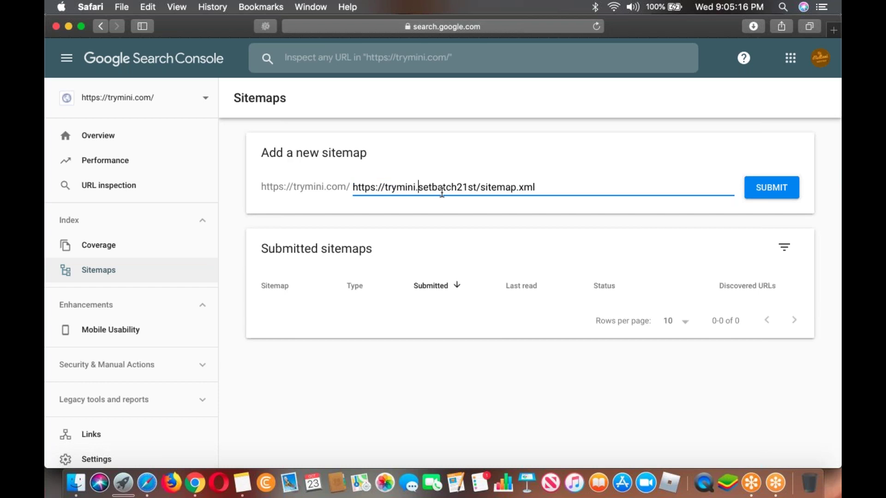
key(BackSpace)
key(BackSpace)
key(BackSpace)
key(BackSpace)
key(BackSpace)
key(BackSpace)
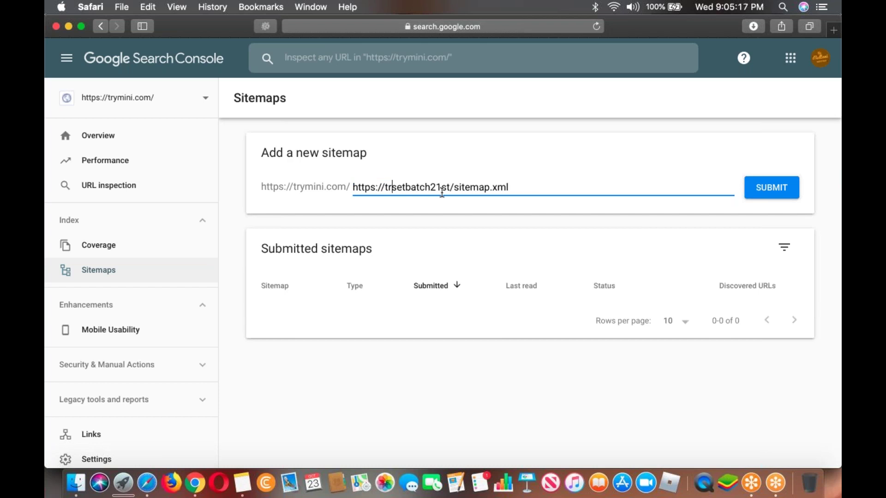
key(BackSpace)
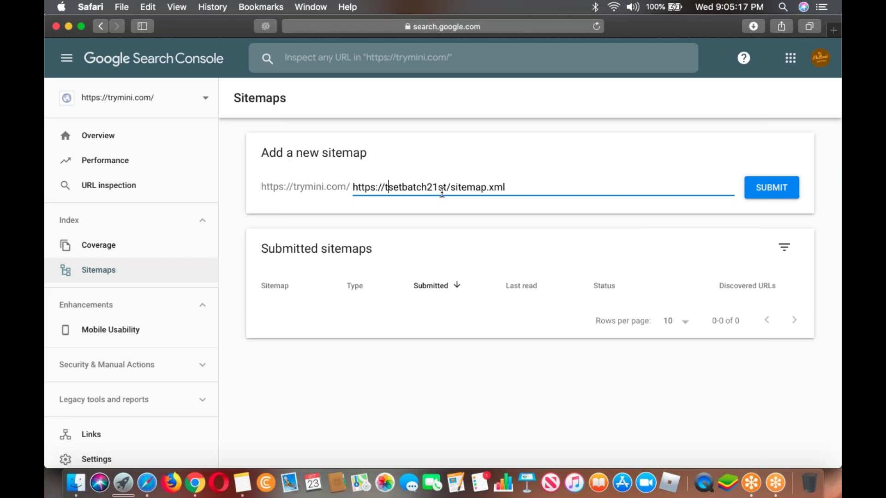
key(BackSpace)
key(BackSpace)
key(BackSpace)
key(BackSpace)
key(BackSpace)
key(BackSpace)
key(BackSpace)
key(BackSpace)
key(BackSpace)
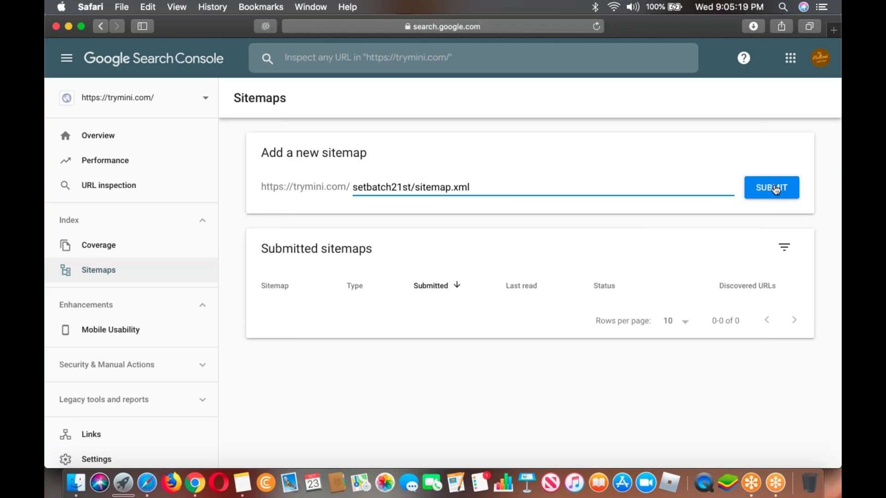
click(776, 190)
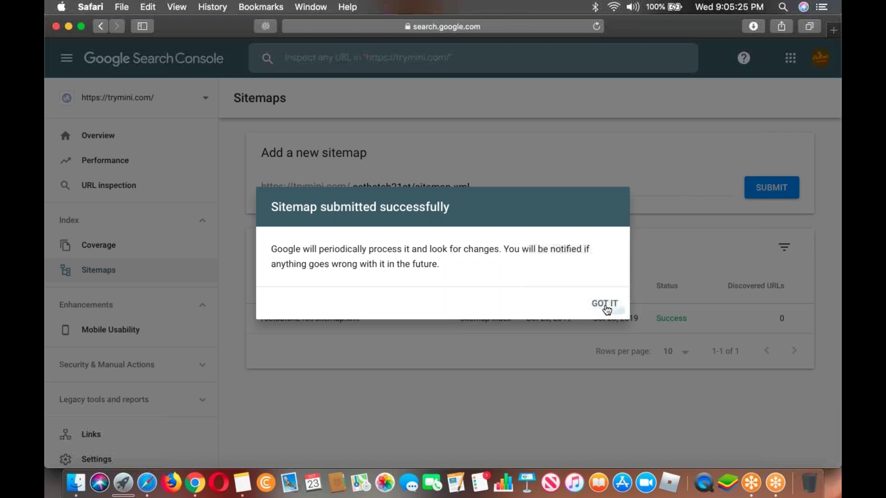
click(605, 305)
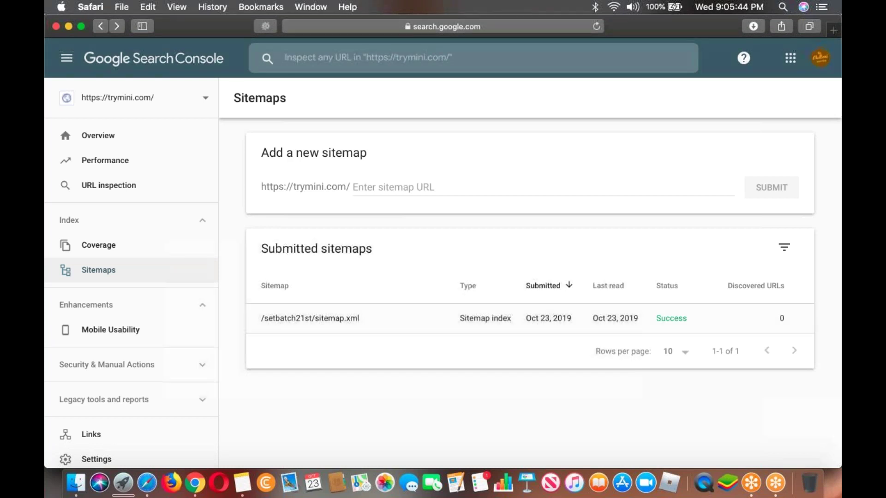
Open analytics.google.com in a new browser tab.
click(831, 30)
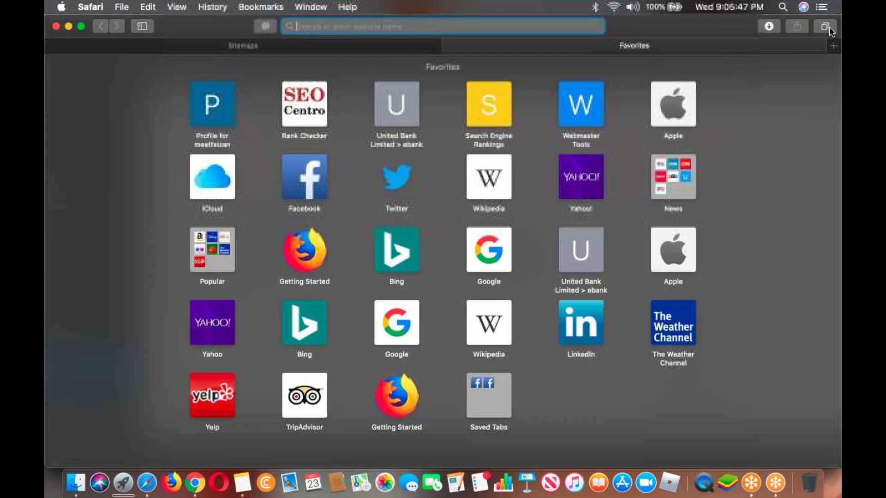
text(an)
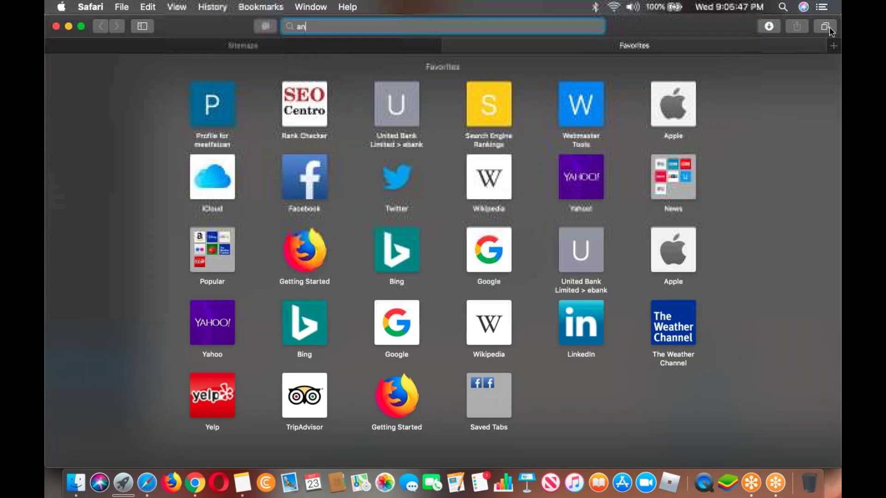
text(alytics.google.com)
key(Return)
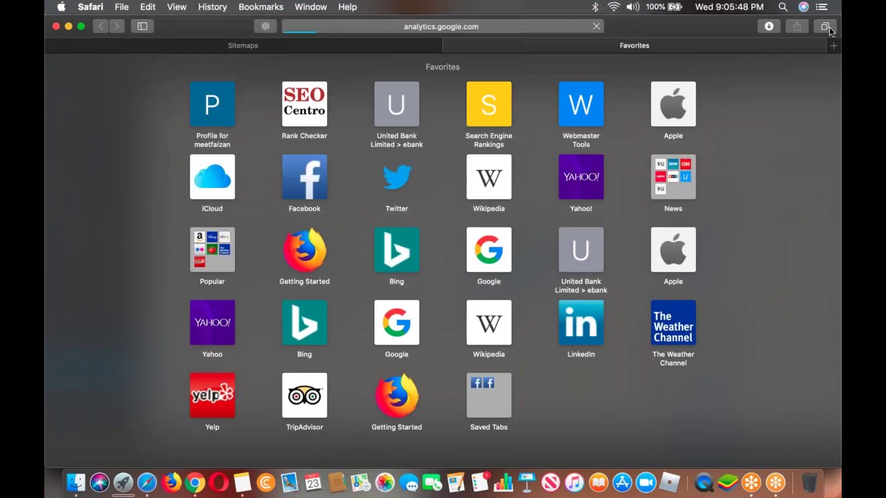